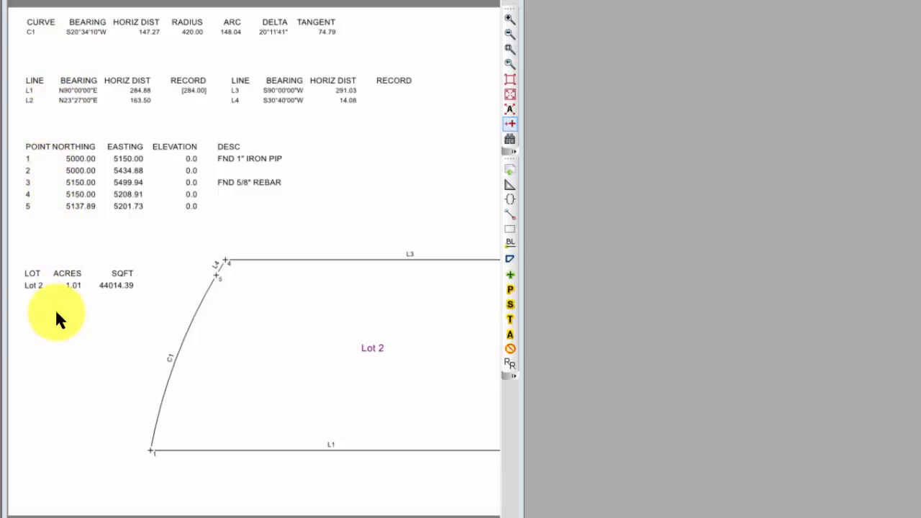
pyautogui.click(177, 0)
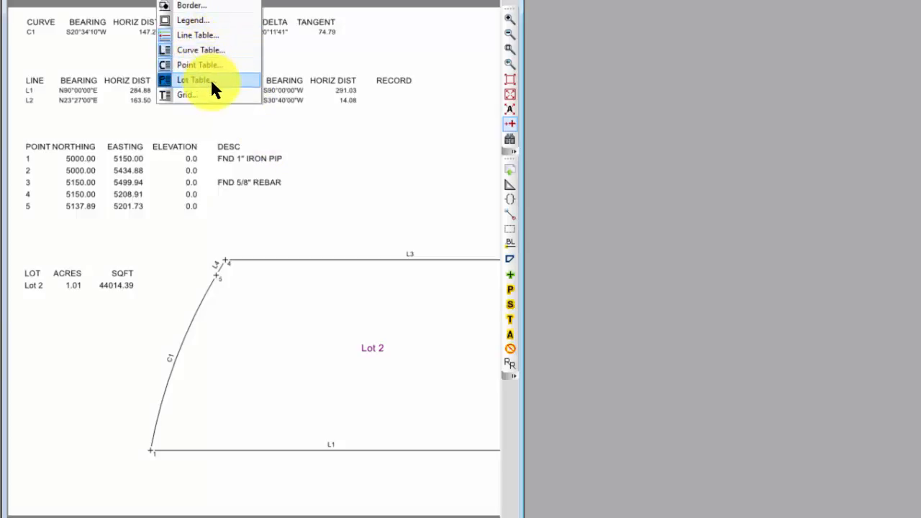
pyautogui.click(321, 218)
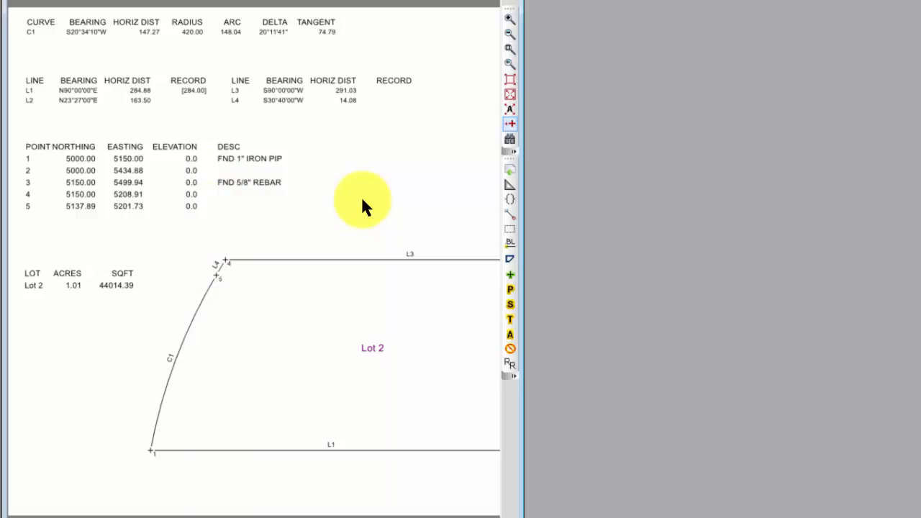
# Step: In the drawing settings, turn on Apply To Tables for the bearing format and apply it to the drawing
pyautogui.rightClick(408, 130)
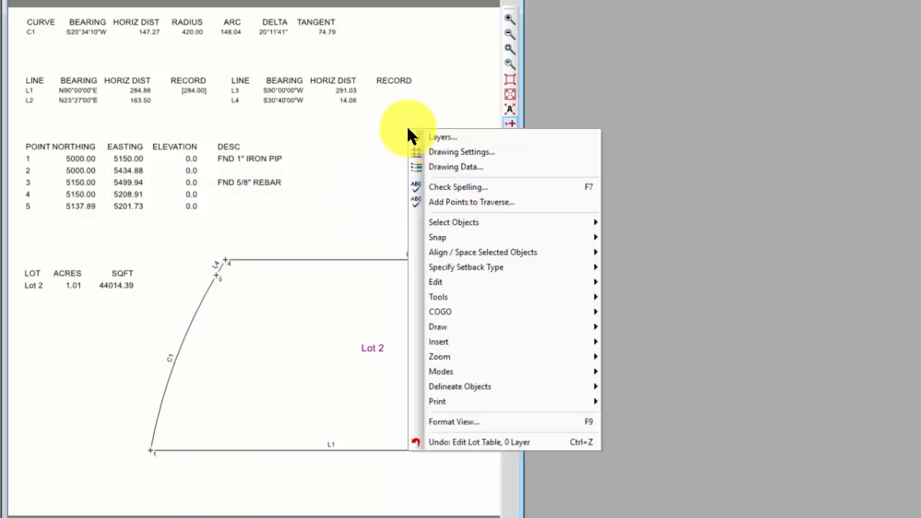
pyautogui.click(447, 152)
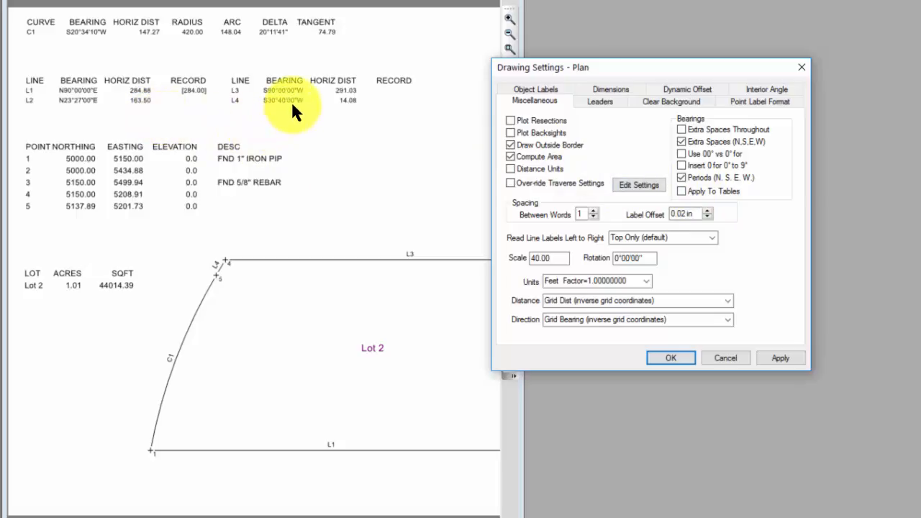
pyautogui.click(682, 191)
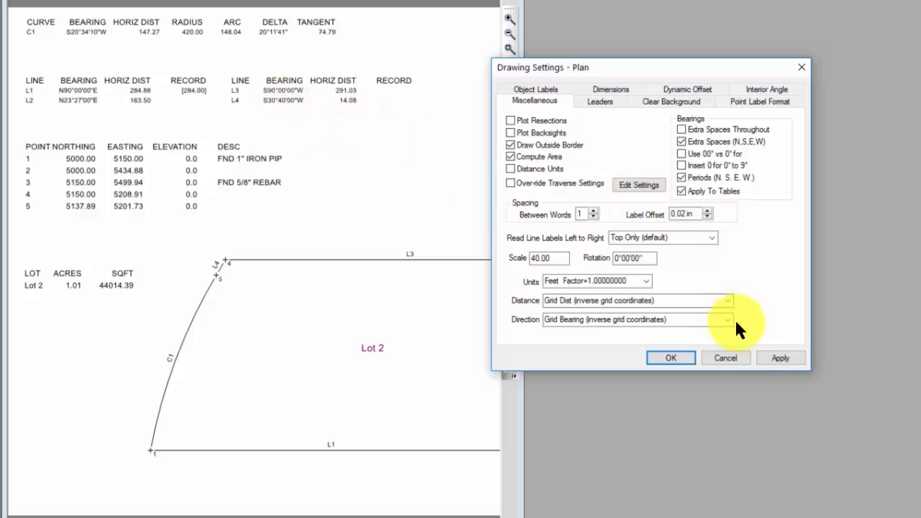
pyautogui.click(773, 353)
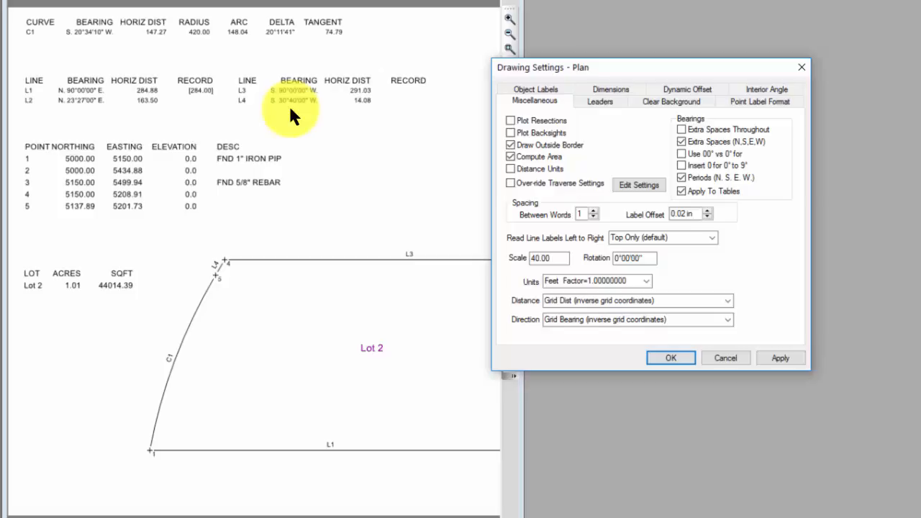
pyautogui.click(680, 358)
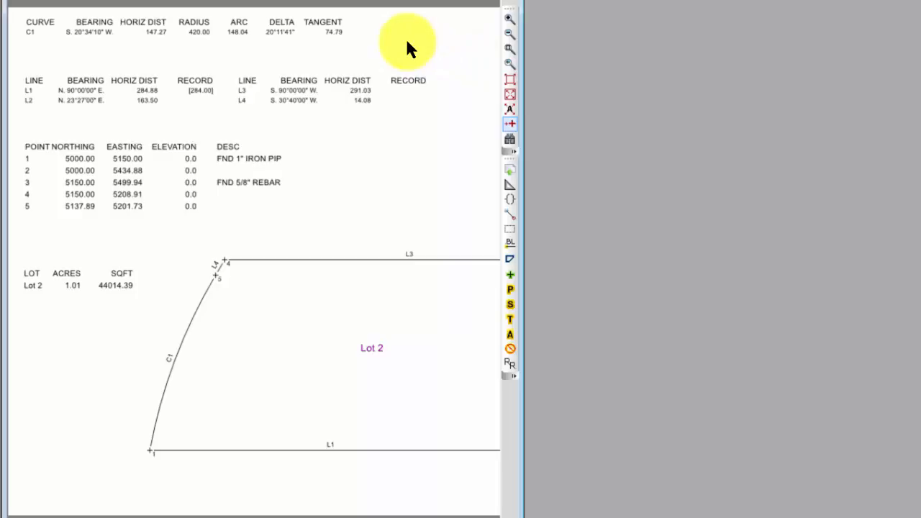
# Step: In the curve table's properties, turn on the header and set the column headers' font style to Bold
pyautogui.rightClick(275, 29)
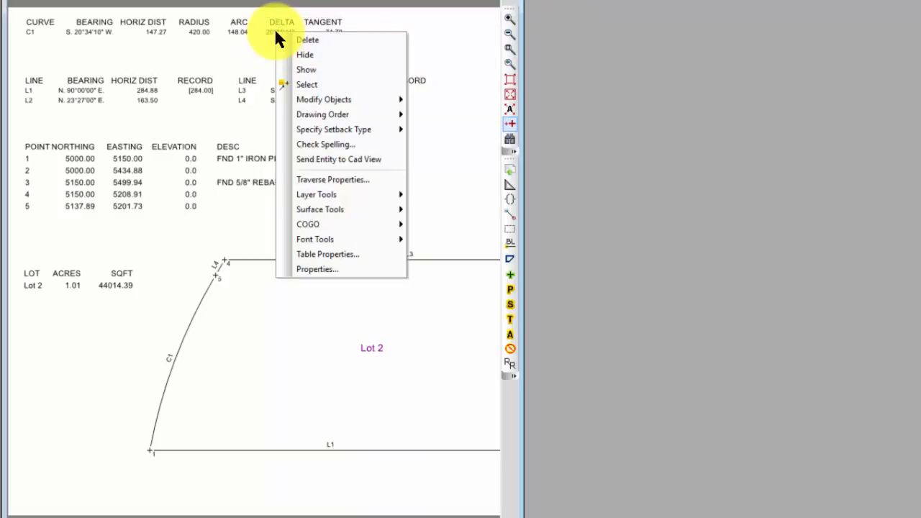
pyautogui.click(336, 254)
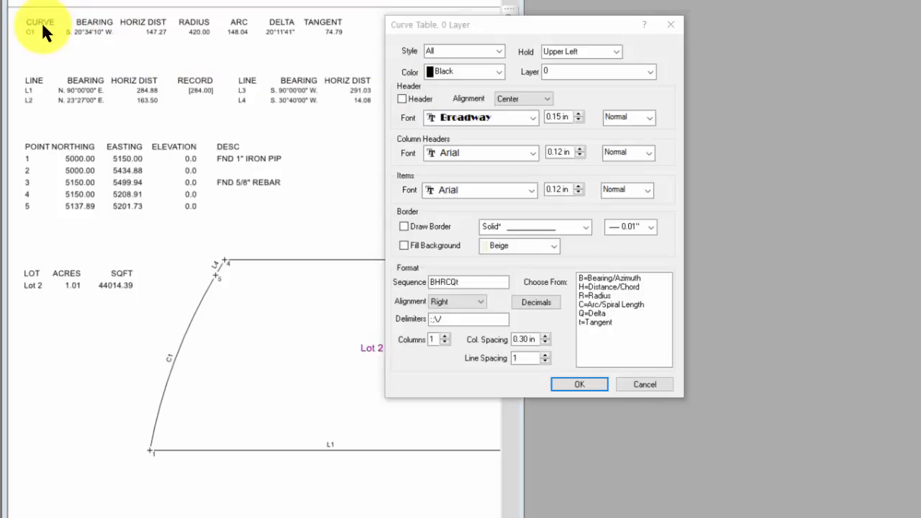
pyautogui.click(401, 100)
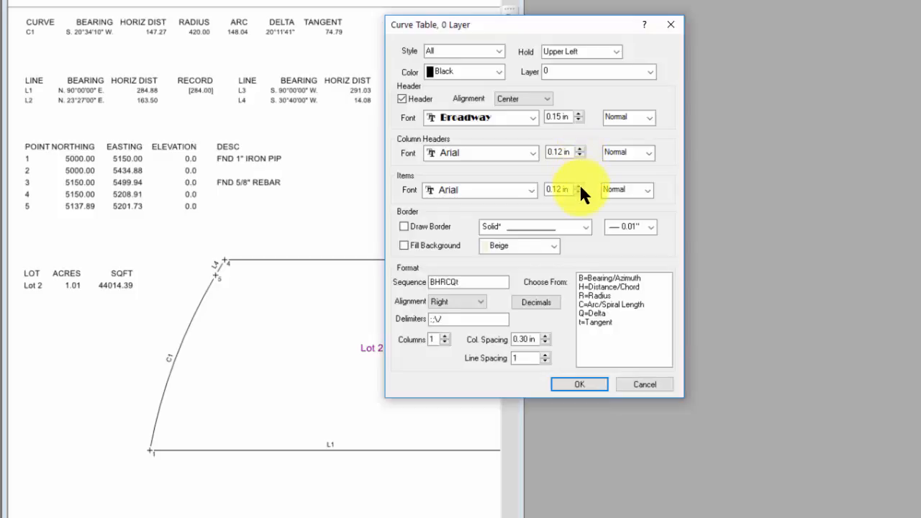
pyautogui.click(649, 152)
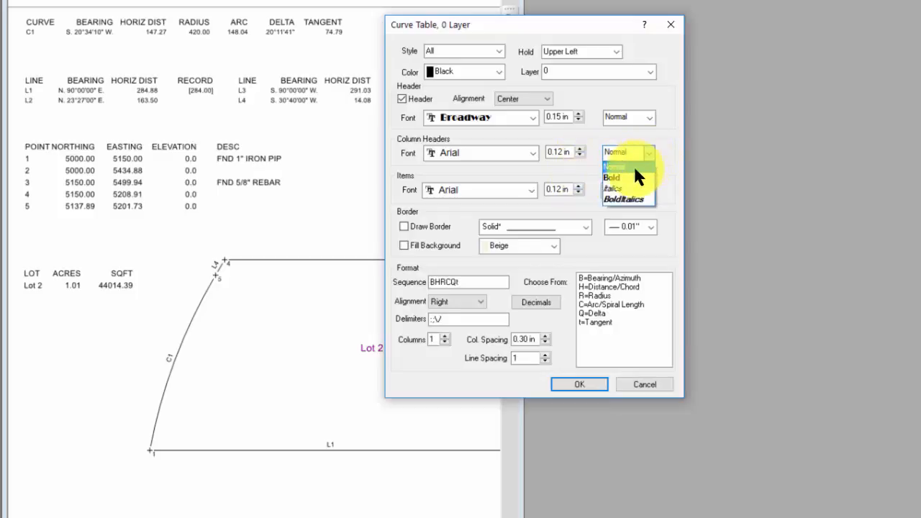
pyautogui.click(627, 177)
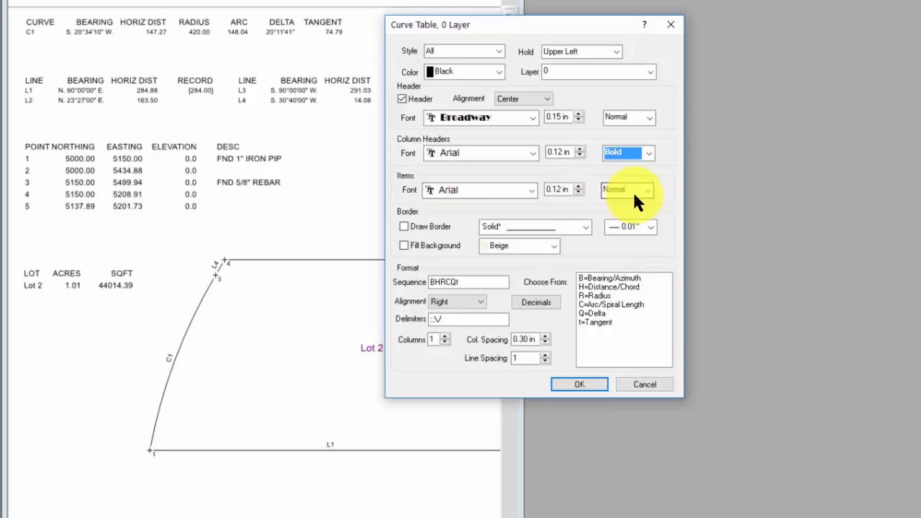
# Step: Turn on the curve table's border and Beige background fill, keep Right alignment, check the decimals settings, and apply the format
pyautogui.click(404, 227)
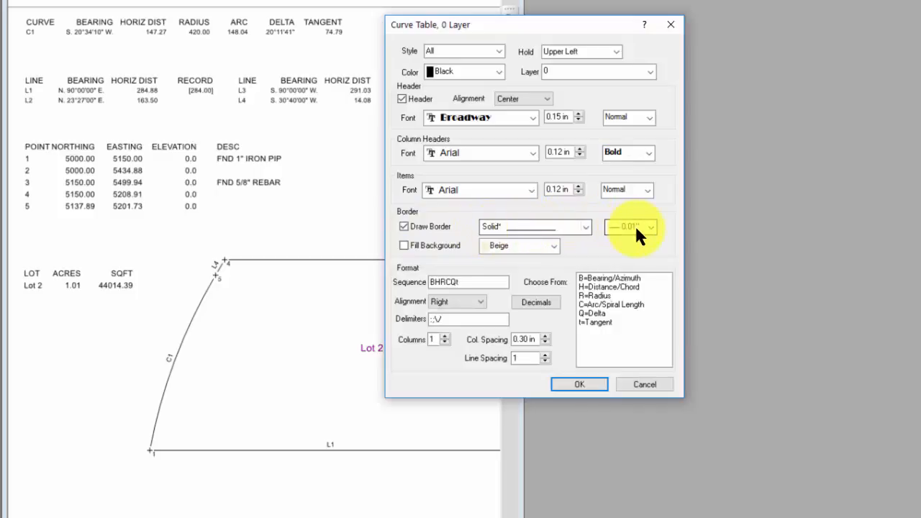
pyautogui.click(429, 246)
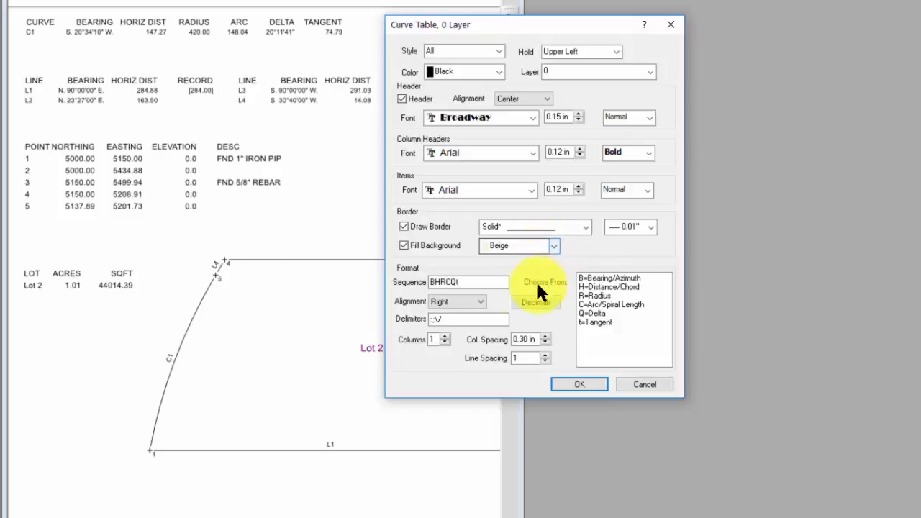
pyautogui.click(477, 301)
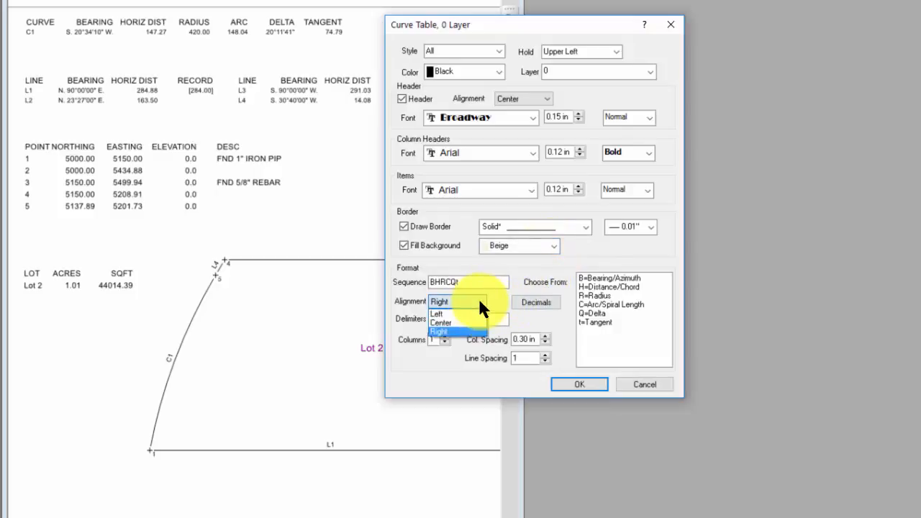
pyautogui.click(457, 331)
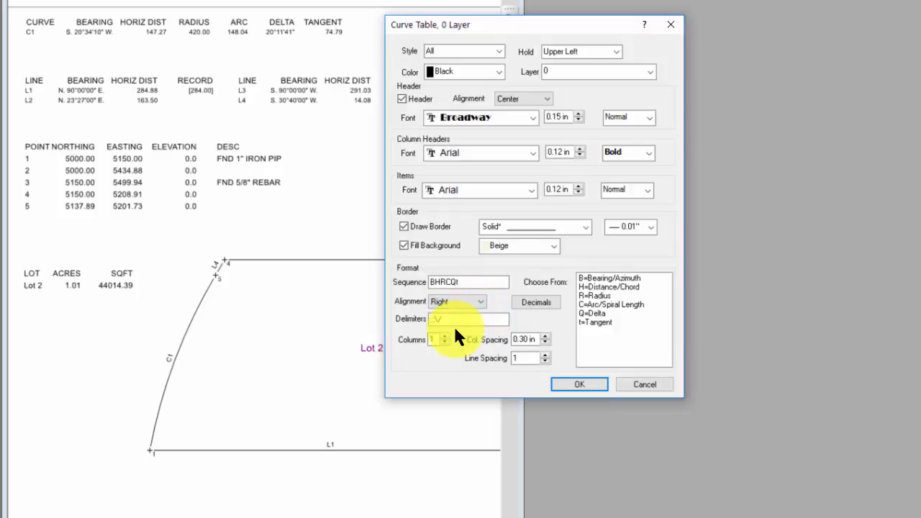
pyautogui.click(537, 302)
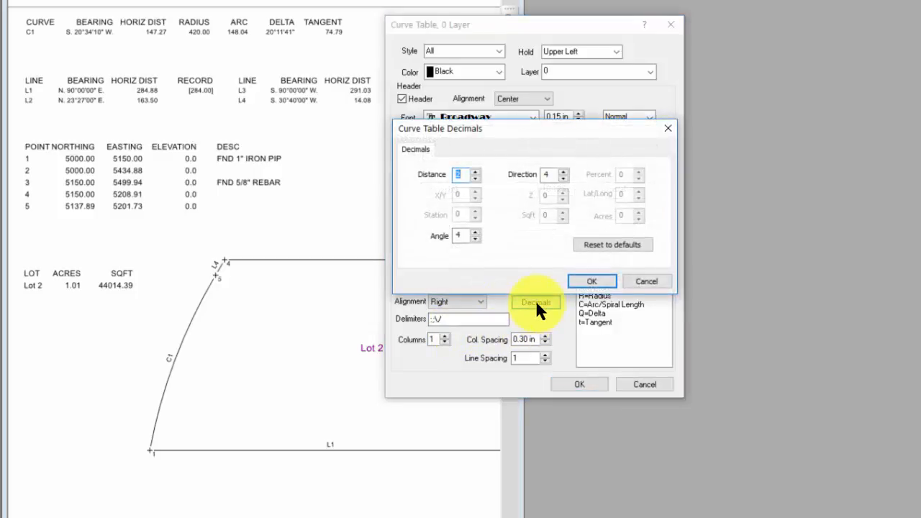
pyautogui.click(666, 128)
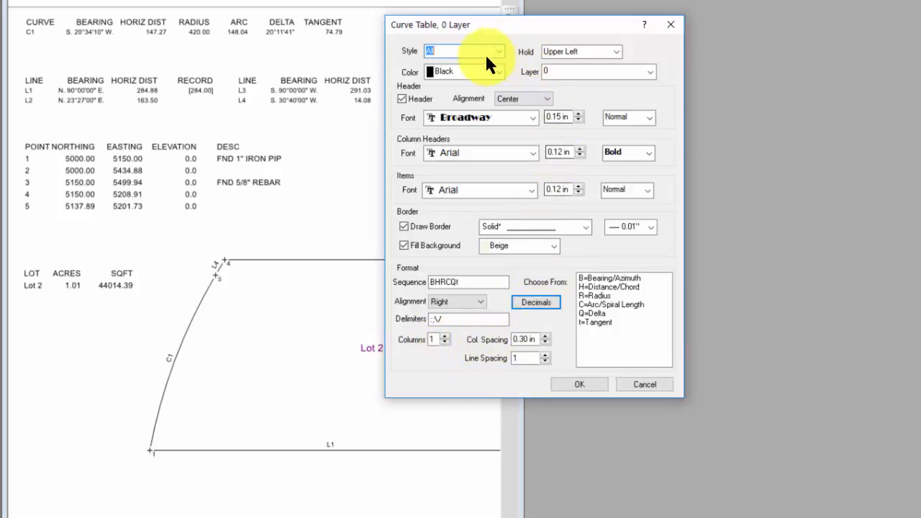
pyautogui.click(589, 383)
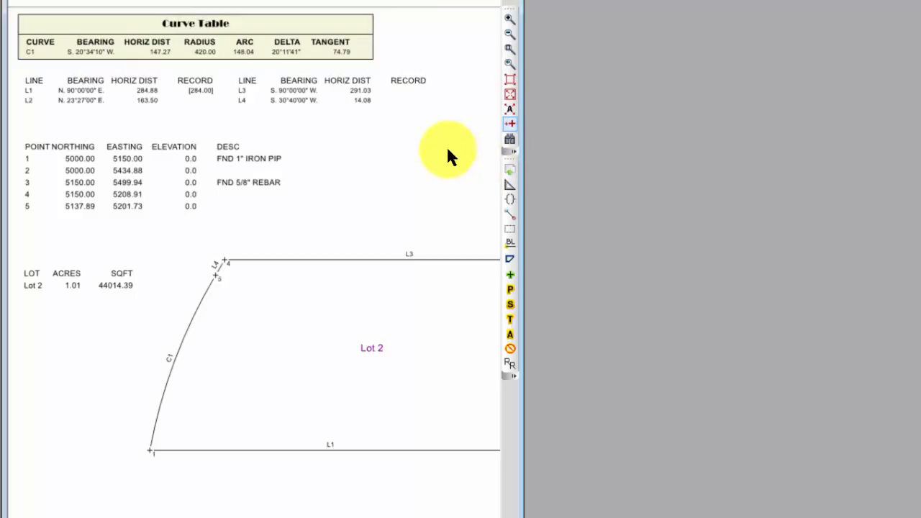
# Step: In the line table's properties, turn on the header and set the column headers' font style to Bold
pyautogui.rightClick(395, 93)
pyautogui.click(456, 273)
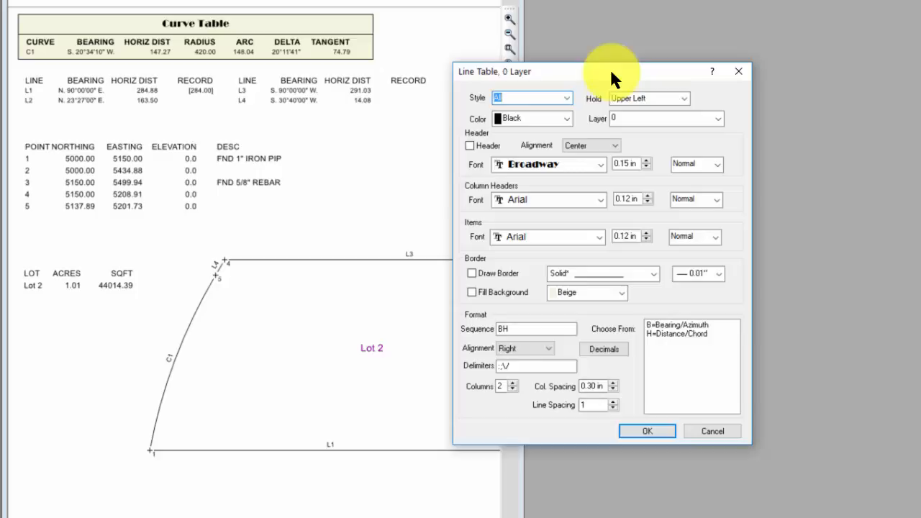
pyautogui.click(469, 146)
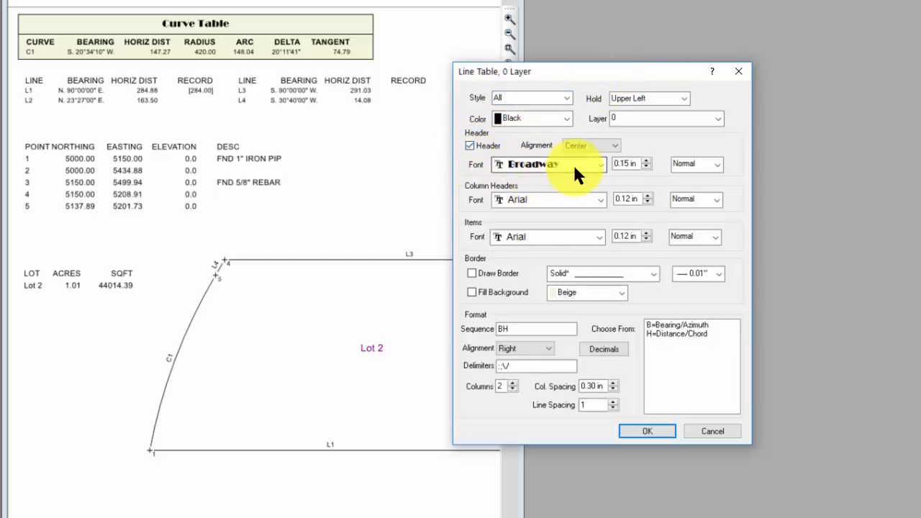
pyautogui.click(715, 197)
pyautogui.click(715, 201)
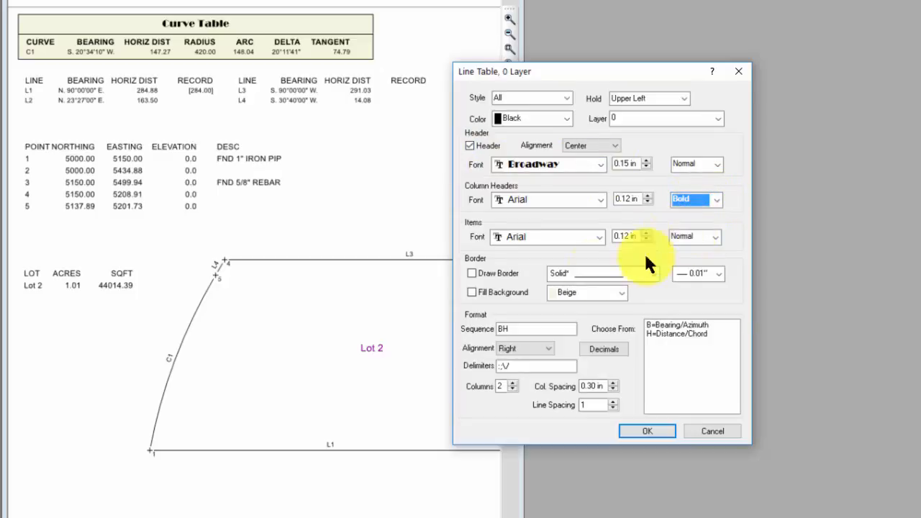
# Step: Turn on the line table's border and Beige background fill, and apply the table format
pyautogui.click(513, 273)
pyautogui.click(511, 292)
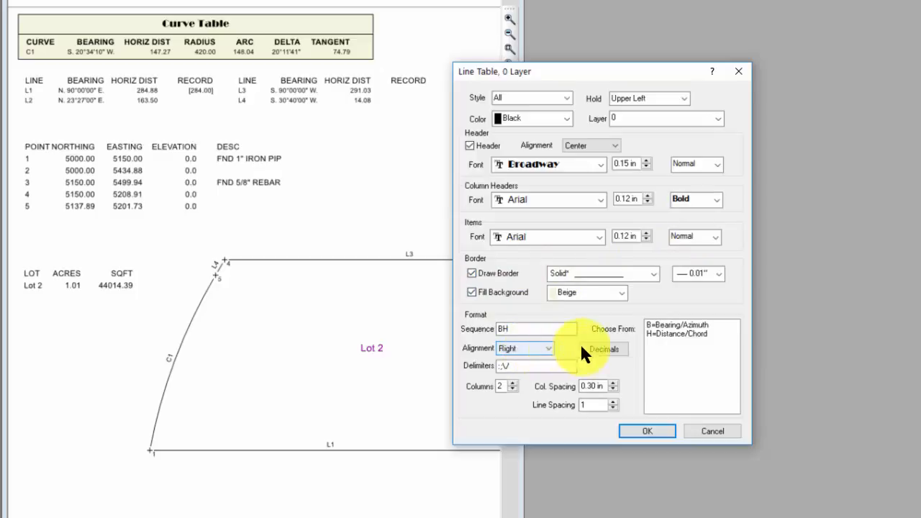
pyautogui.click(640, 430)
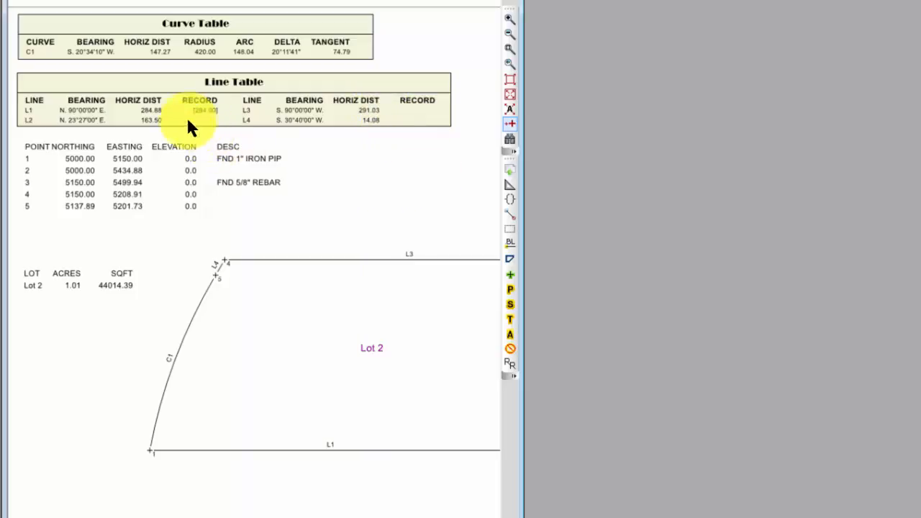
# Step: Inspect the item properties of the line table's column header row, including its text
pyautogui.rightClick(143, 106)
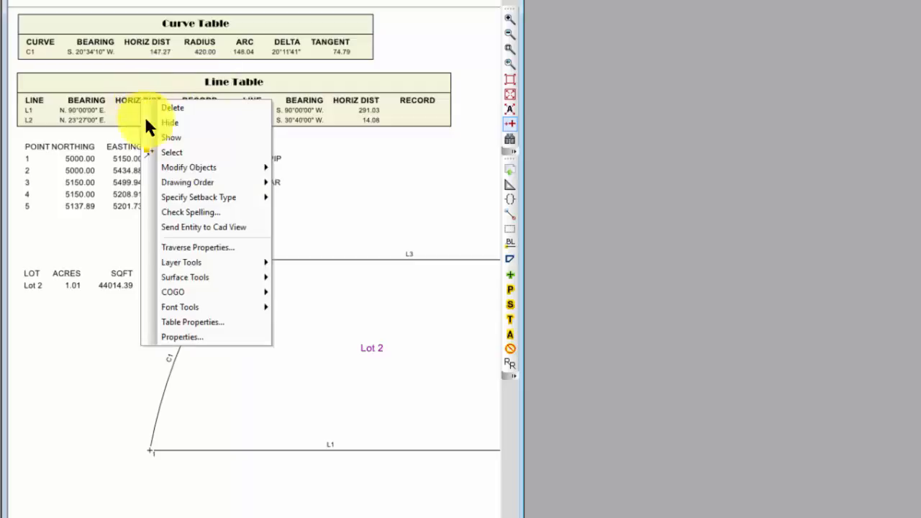
pyautogui.click(189, 335)
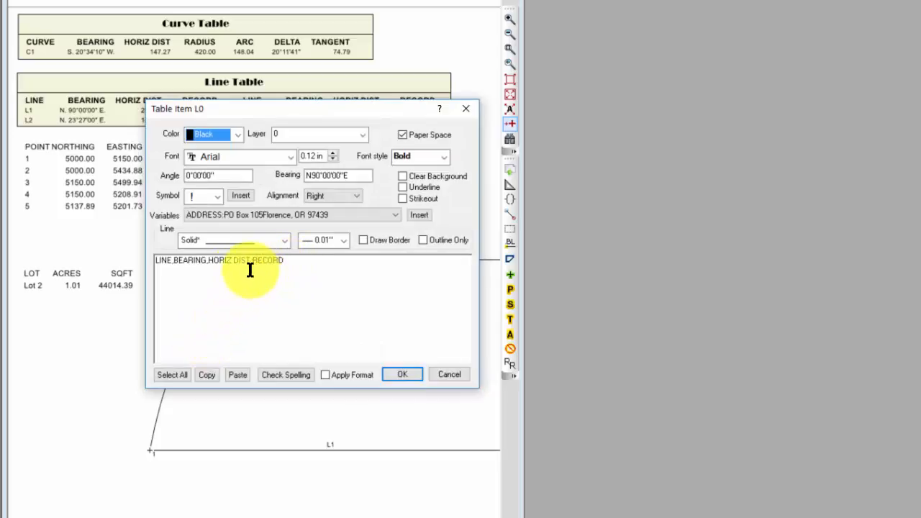
pyautogui.click(406, 376)
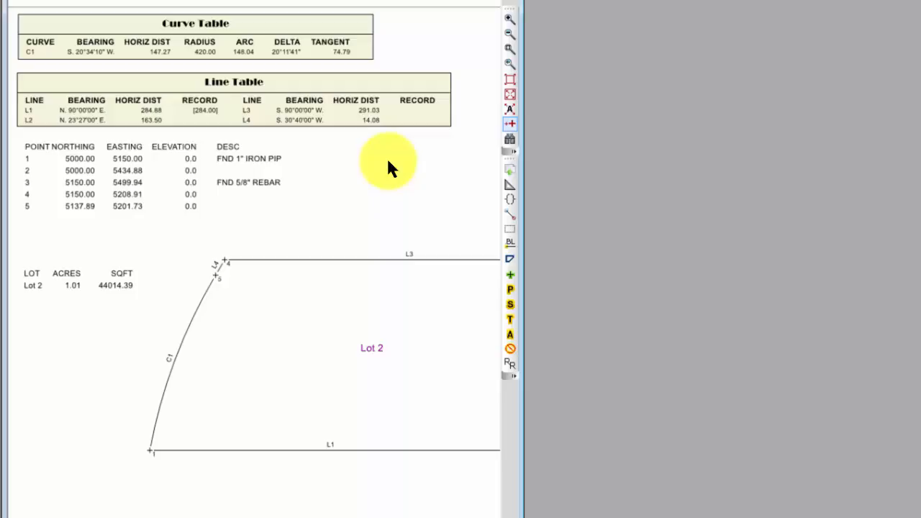
# Step: Format the point table with a header, Bold column headers, a drawn border and a Beige background fill
pyautogui.rightClick(239, 200)
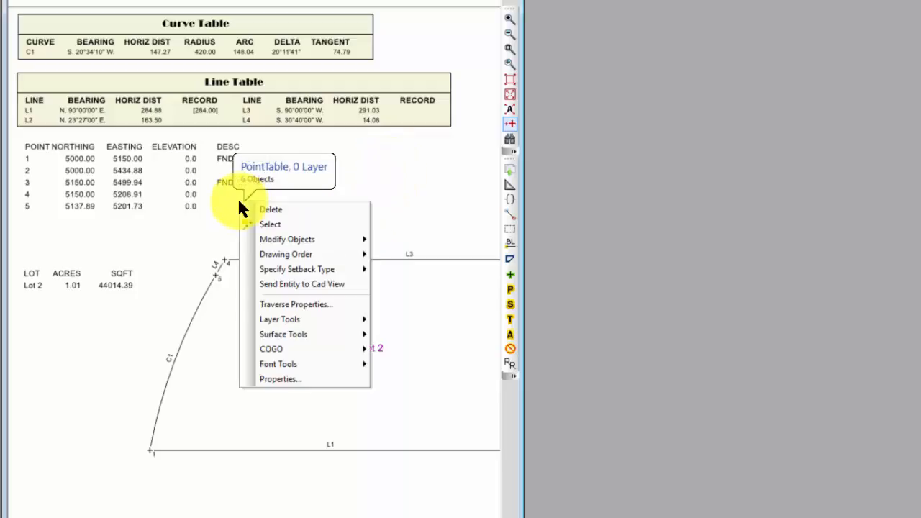
pyautogui.click(283, 378)
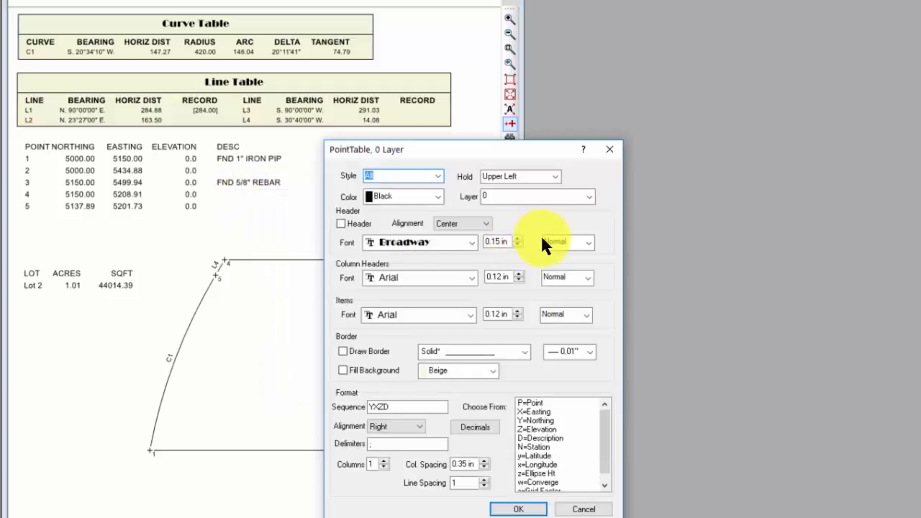
pyautogui.click(342, 223)
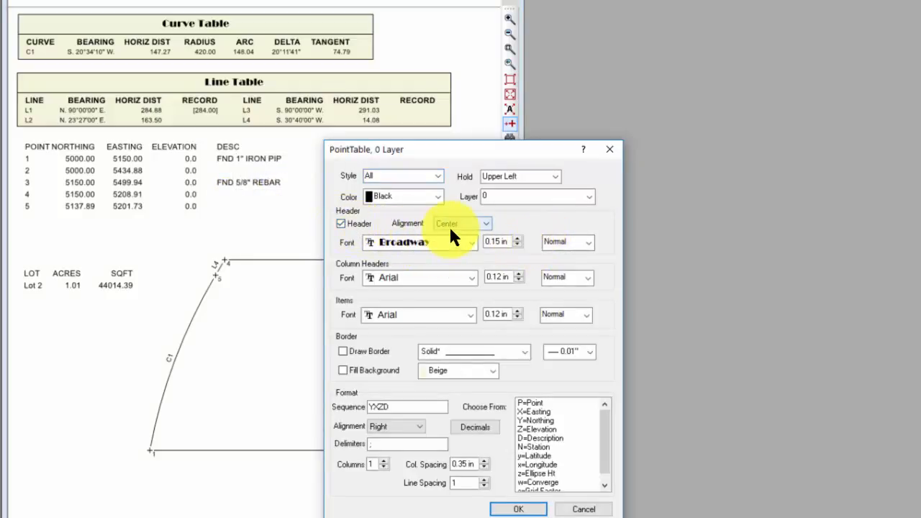
pyautogui.click(585, 280)
pyautogui.click(562, 297)
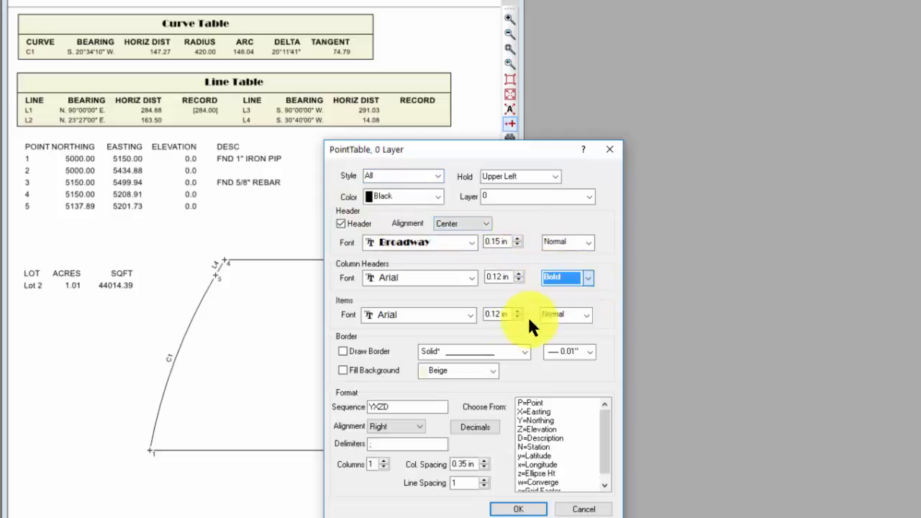
pyautogui.click(373, 347)
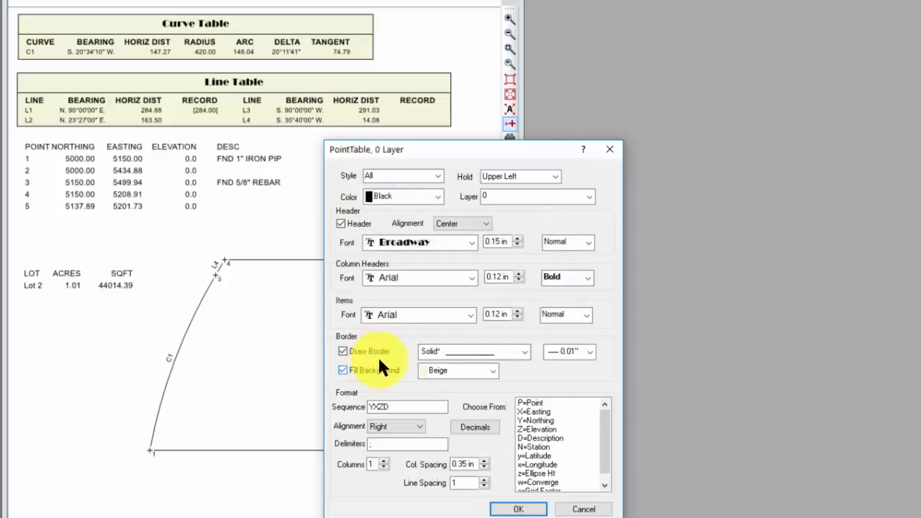
pyautogui.click(524, 508)
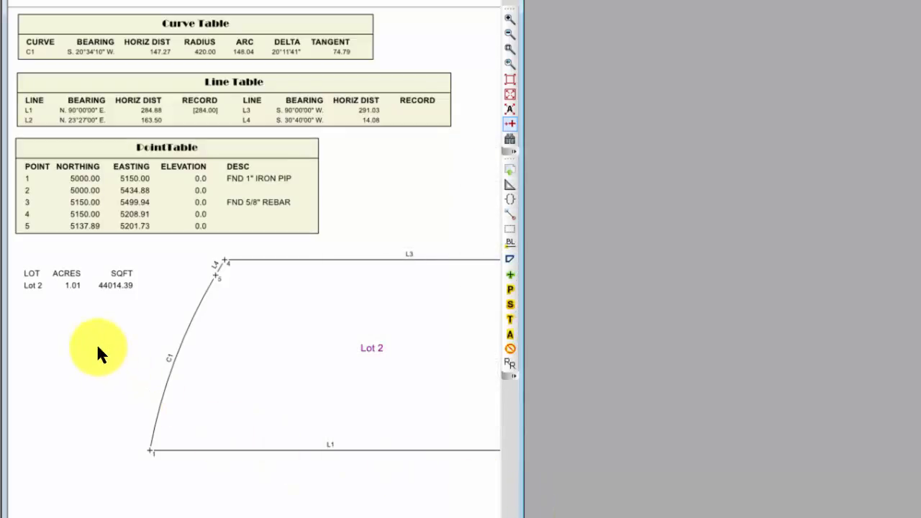
# Step: In the lot table's properties, turn on the header and set the column headers' font style to Bold
pyautogui.rightClick(143, 281)
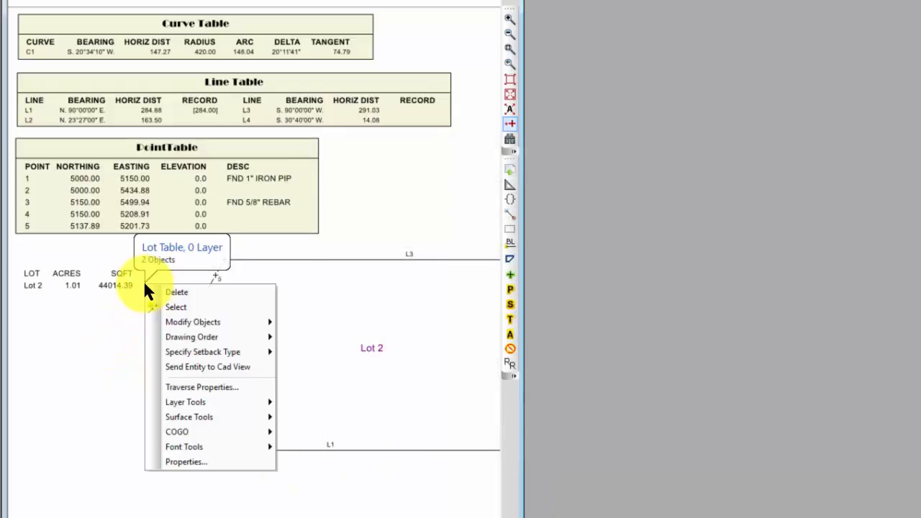
pyautogui.click(183, 462)
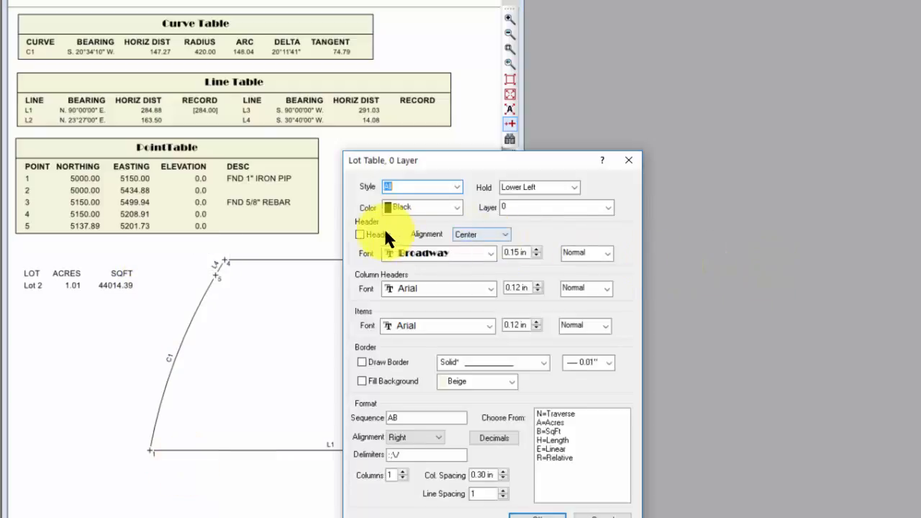
pyautogui.click(382, 231)
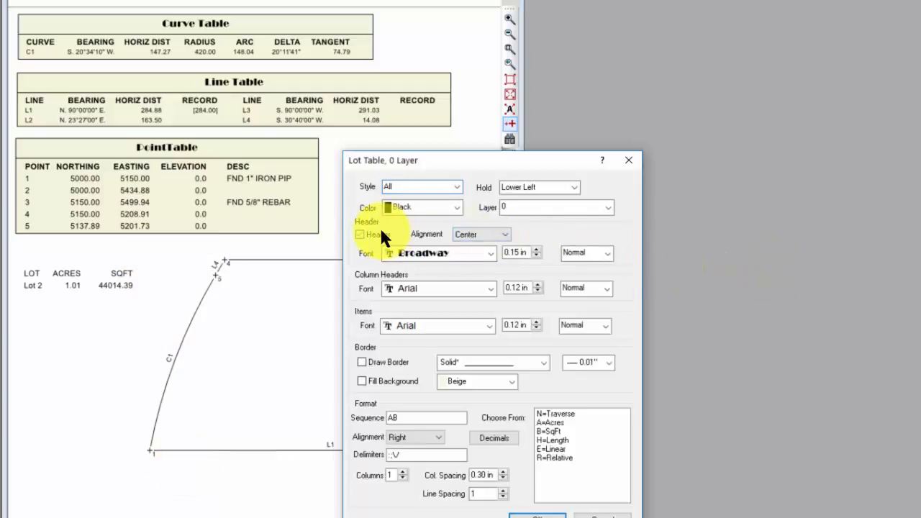
pyautogui.click(603, 287)
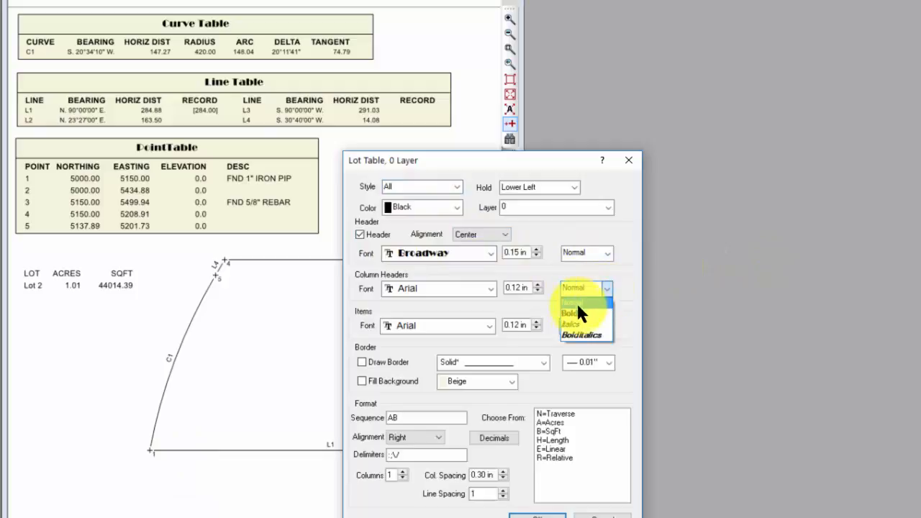
pyautogui.click(578, 313)
# Step: Turn on the lot table's border and Beige background fill, keep Right alignment, and apply the format
pyautogui.click(373, 361)
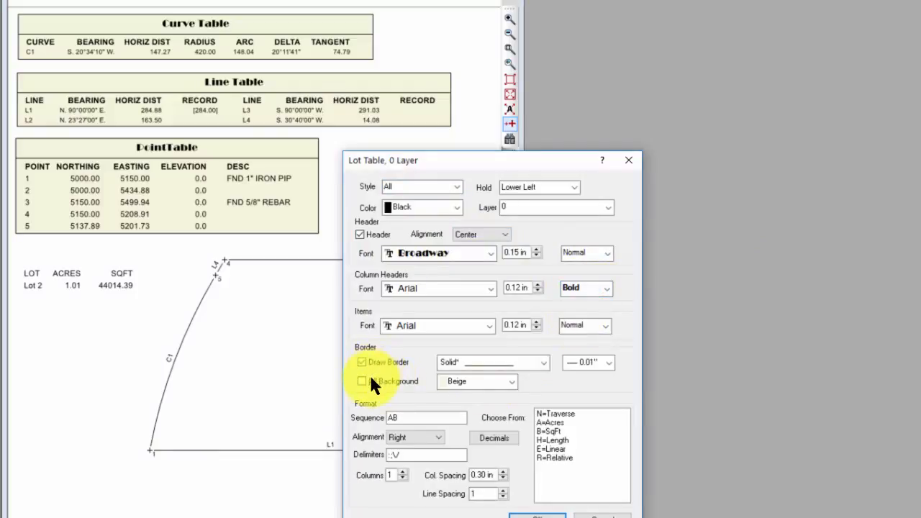
pyautogui.click(370, 378)
pyautogui.click(419, 439)
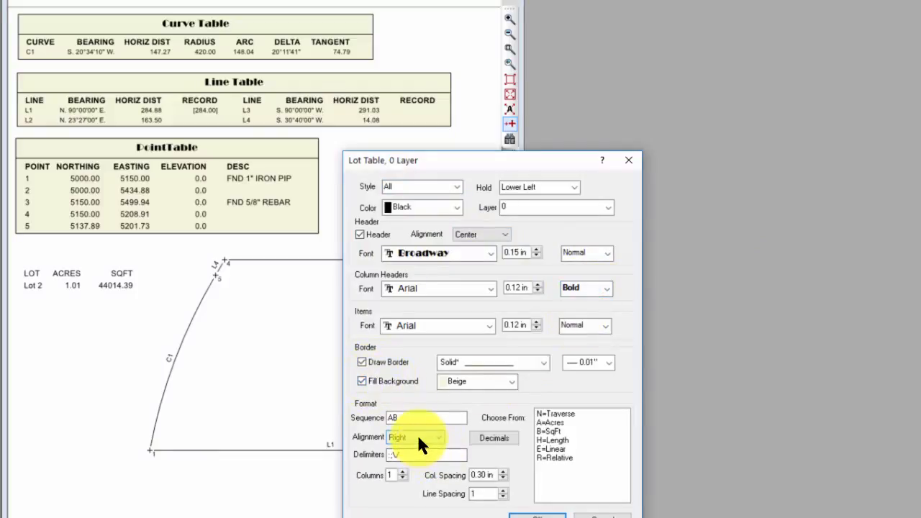
pyautogui.click(536, 515)
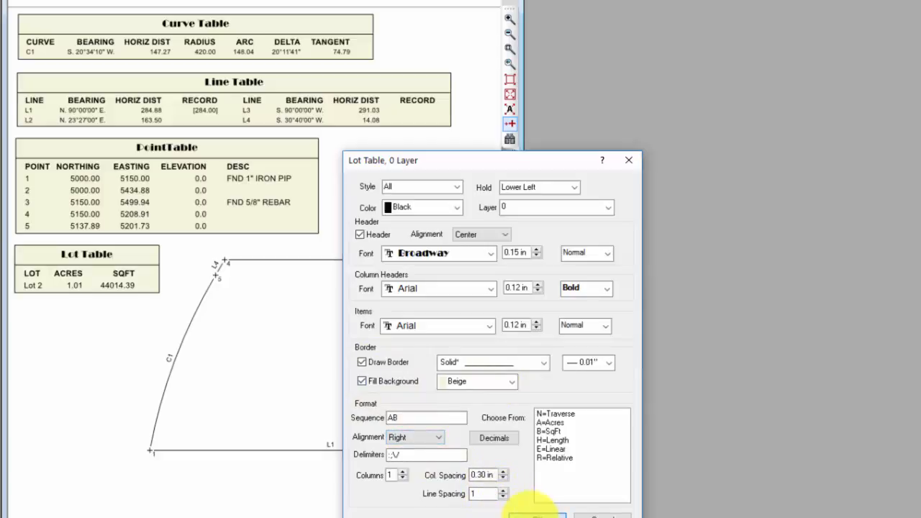